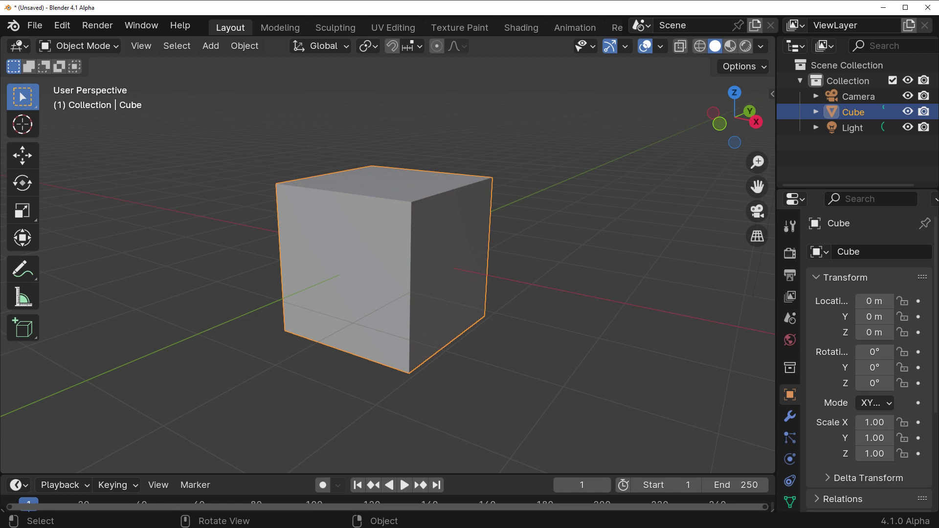
Show the cube's edge lengths in Edit Mode with the sidebar, and expand Scene Units
key("Tab")
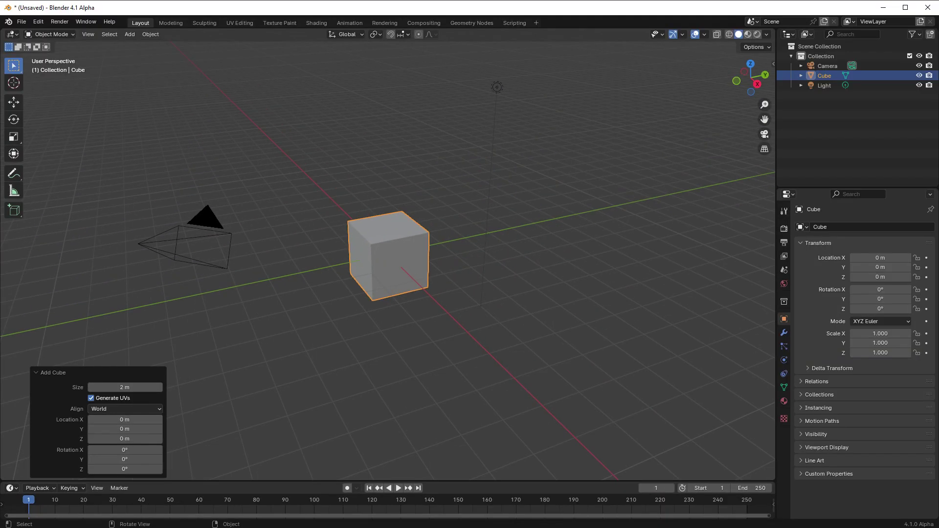
key("n")
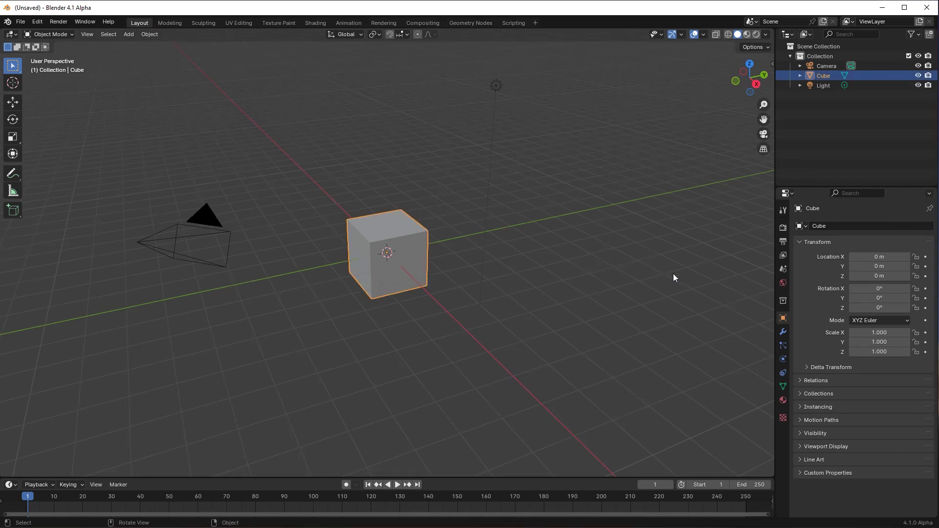
left_click(781, 269)
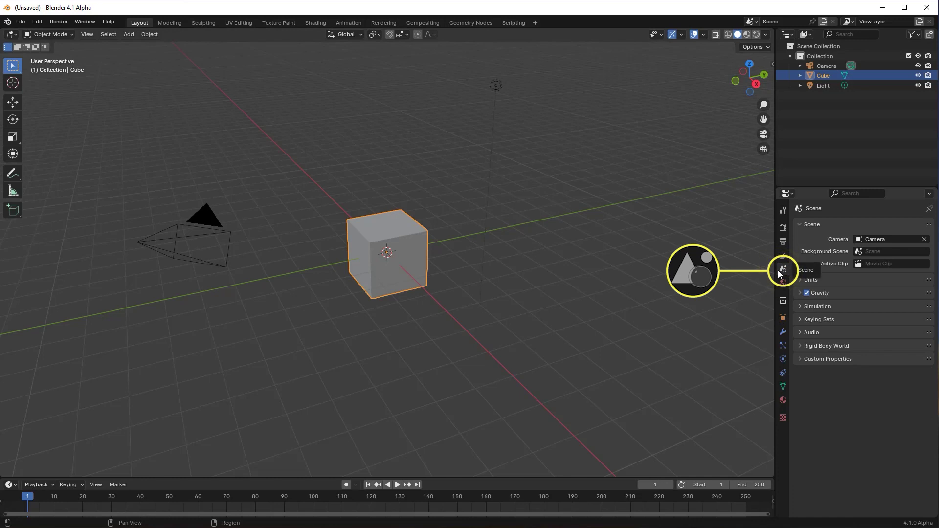
left_click(802, 280)
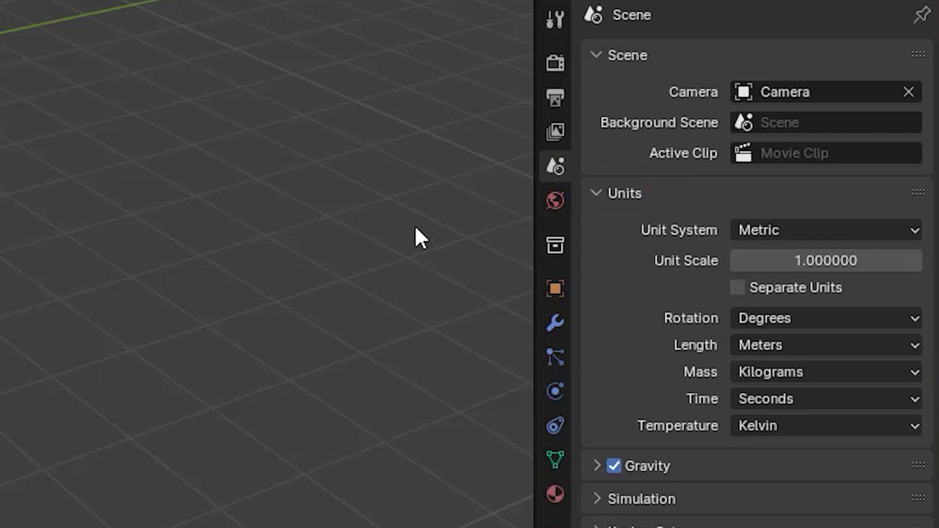
Switch the scene's Unit System to Imperial and bring up the imperial length options
left_click(909, 230)
left_click(908, 352)
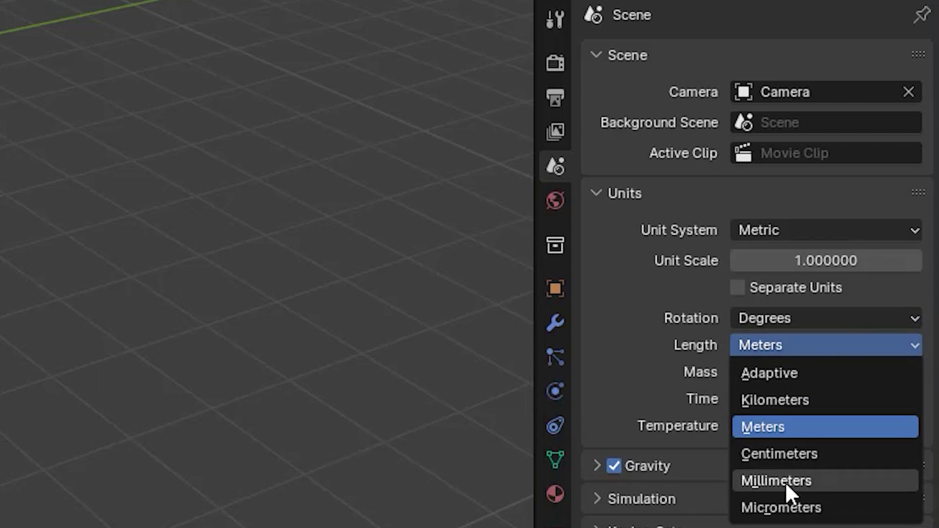
left_click(903, 228)
left_click(788, 310)
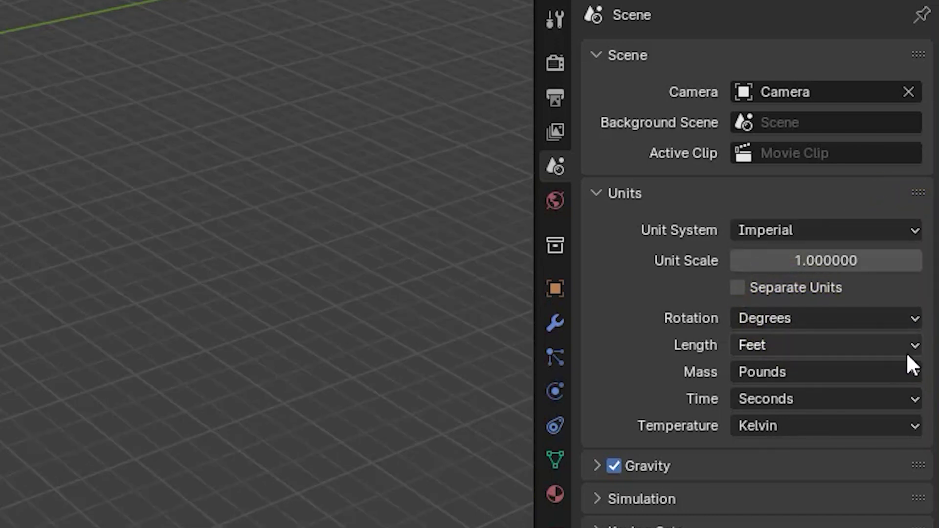
left_click(916, 343)
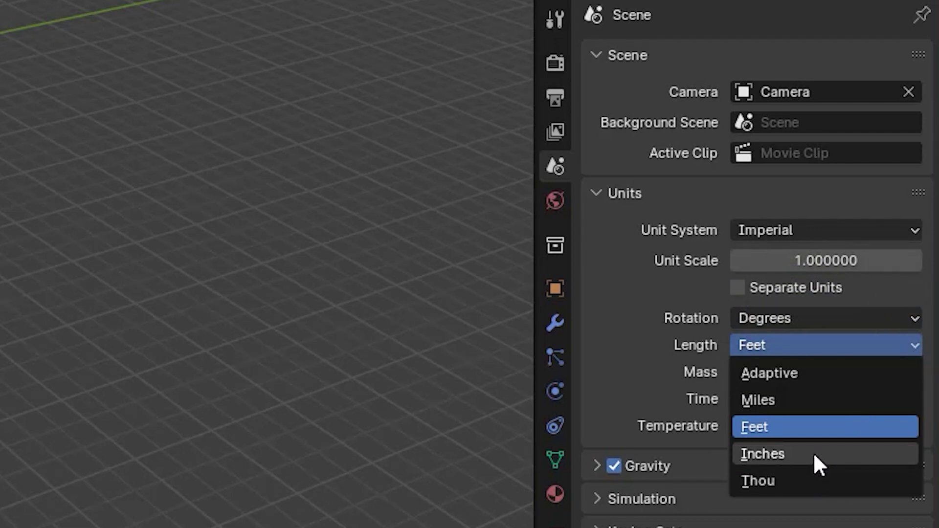
Set Length to Adaptive, delete the old cube and add a fresh cube
left_click(777, 371)
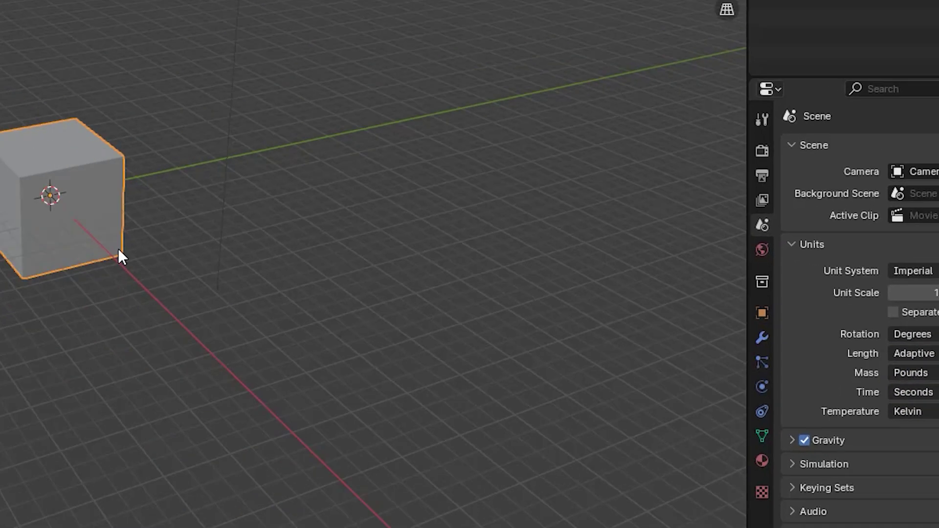
key("x")
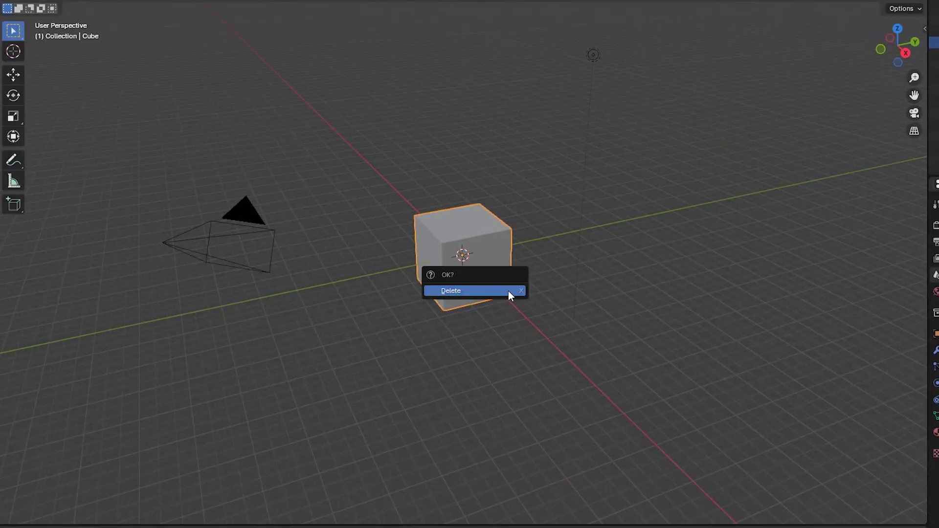
left_click(508, 291)
left_click(149, 5)
mouse_move(183, 9)
left_click(265, 17)
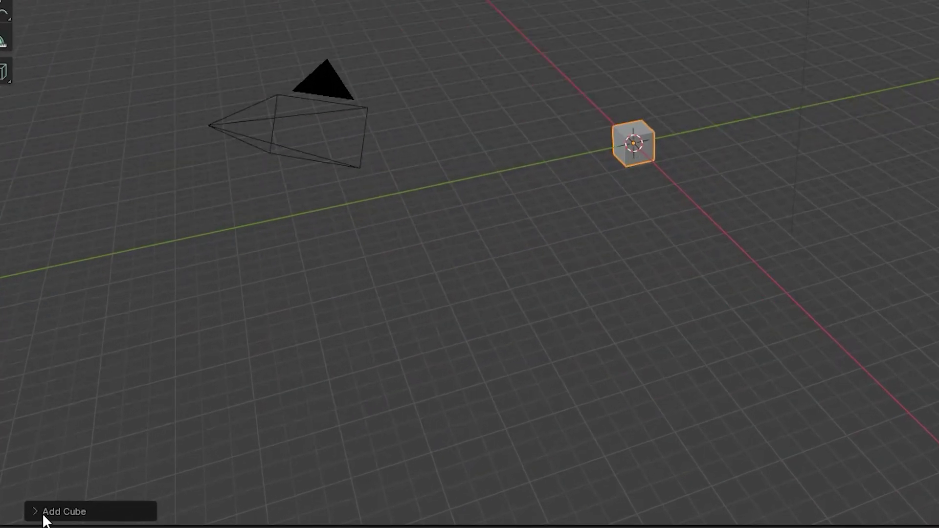
Give the new cube a size of 12 inches, then delete it
left_click(46, 513)
left_click(265, 304)
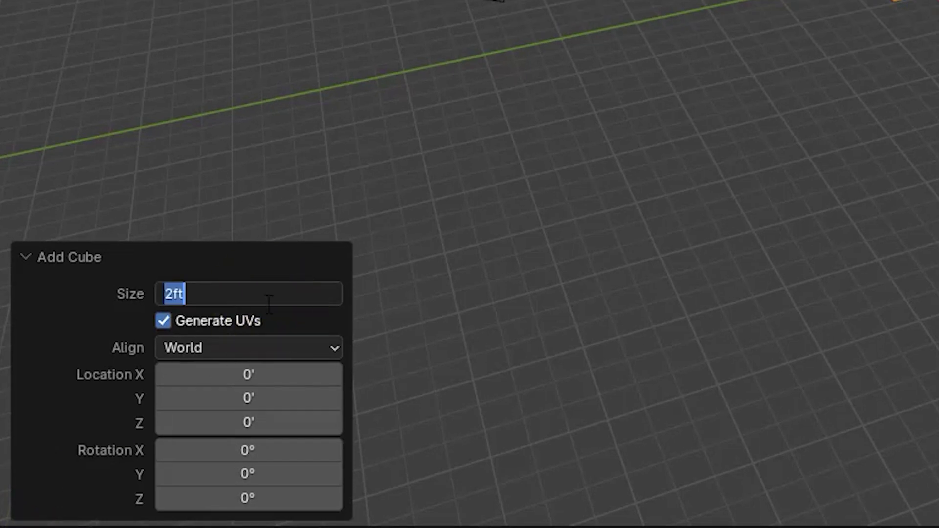
type("12 inches")
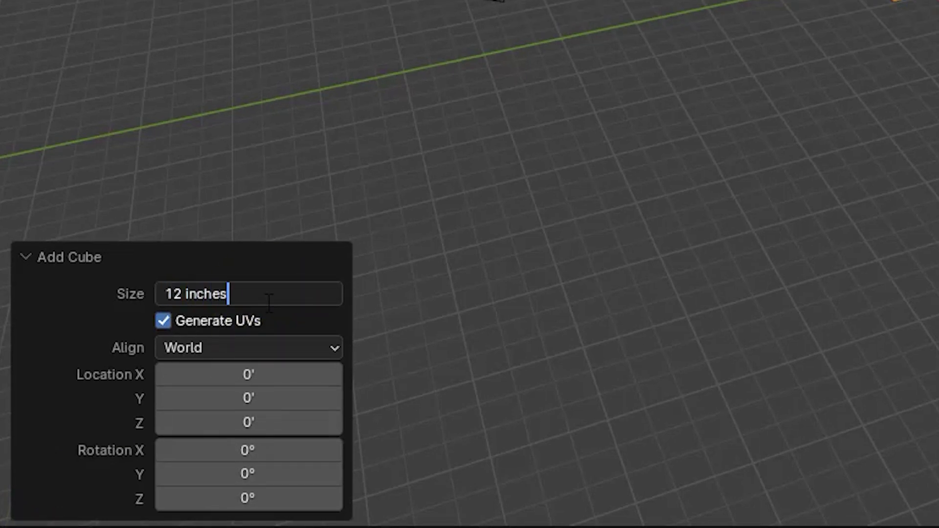
key("Return")
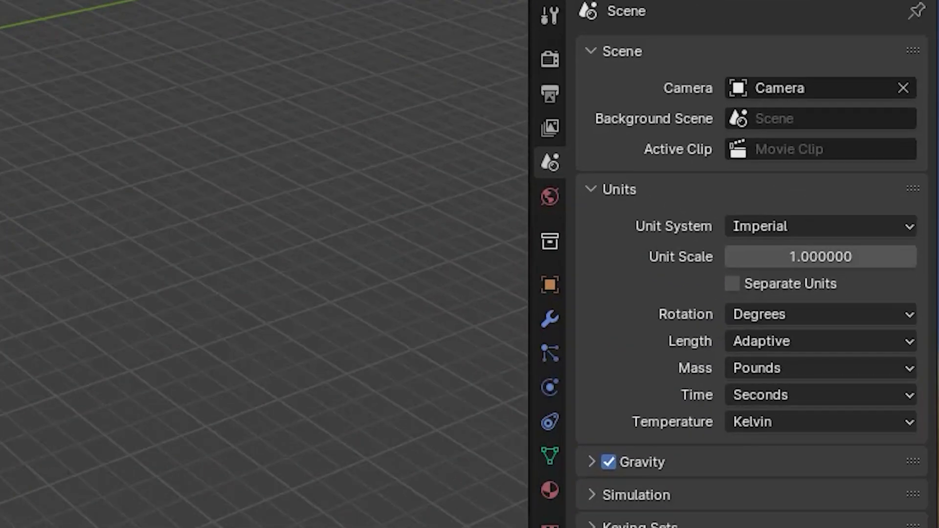
key("Delete")
Set the length unit to Inches and add a new cube
left_click(902, 341)
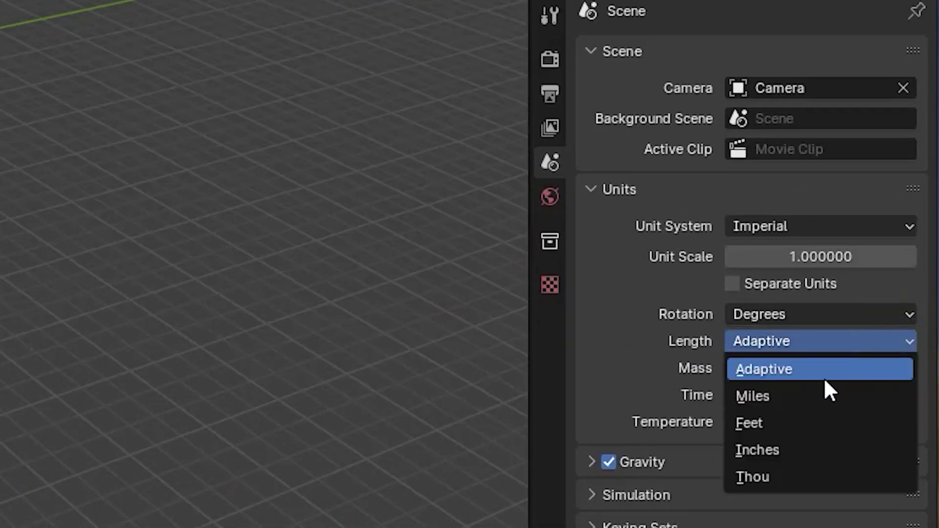
left_click(764, 449)
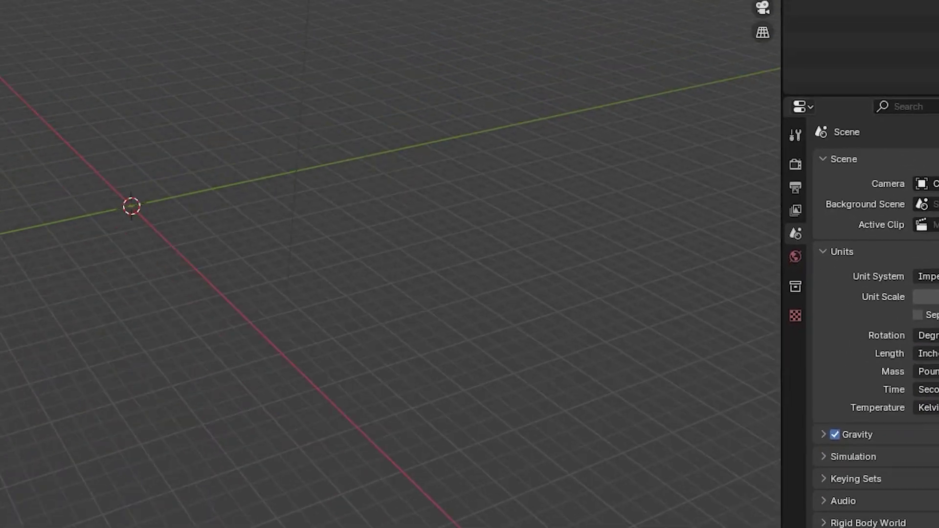
key("shift+a")
mouse_move(216, 9)
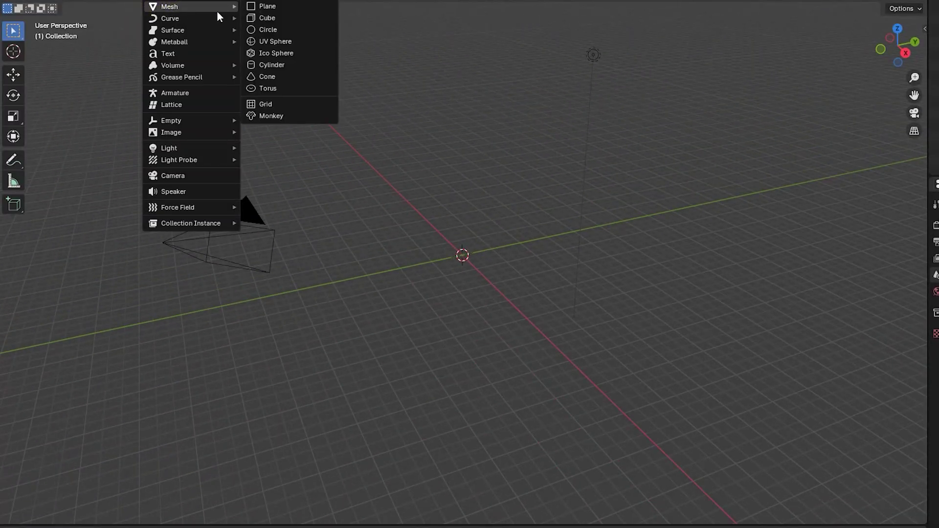
left_click(256, 21)
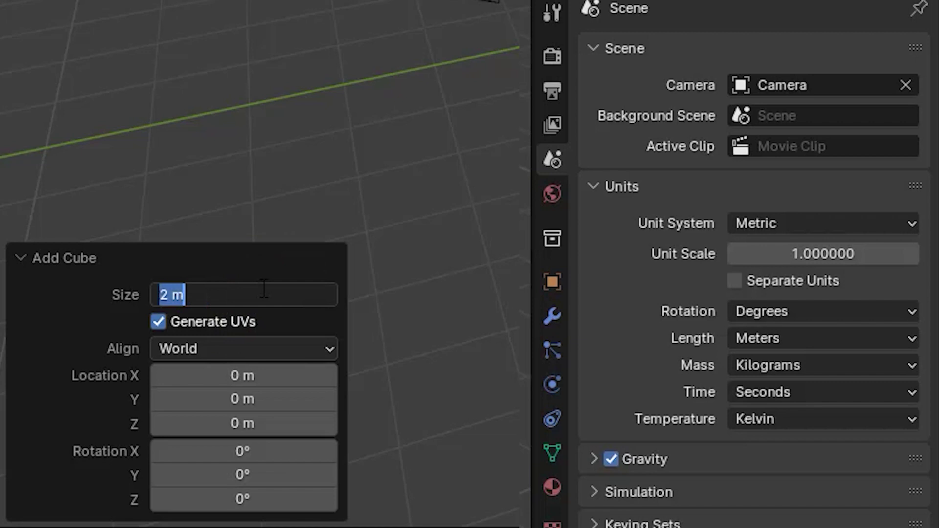
Resize the cube to 2.3 m and enable Separate Units so it reads 2 m 30 cm
type("2.")
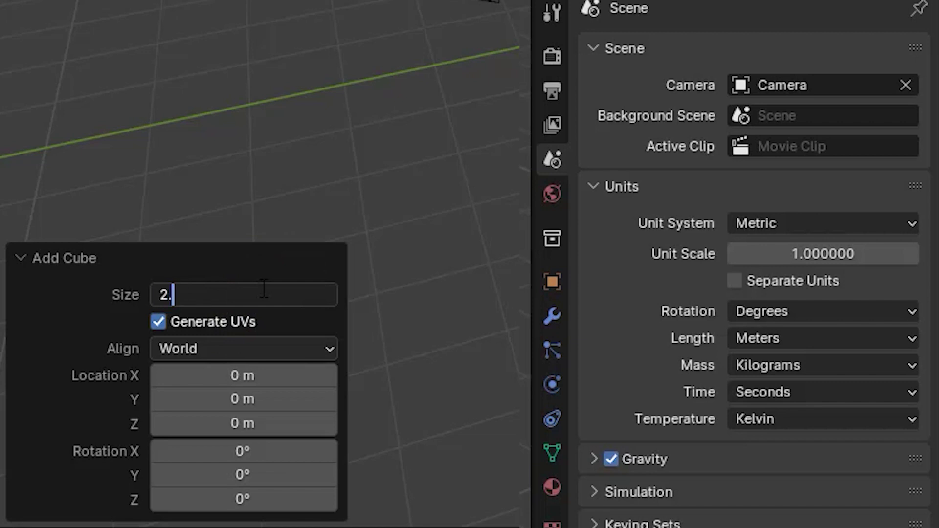
type("3")
key("Return")
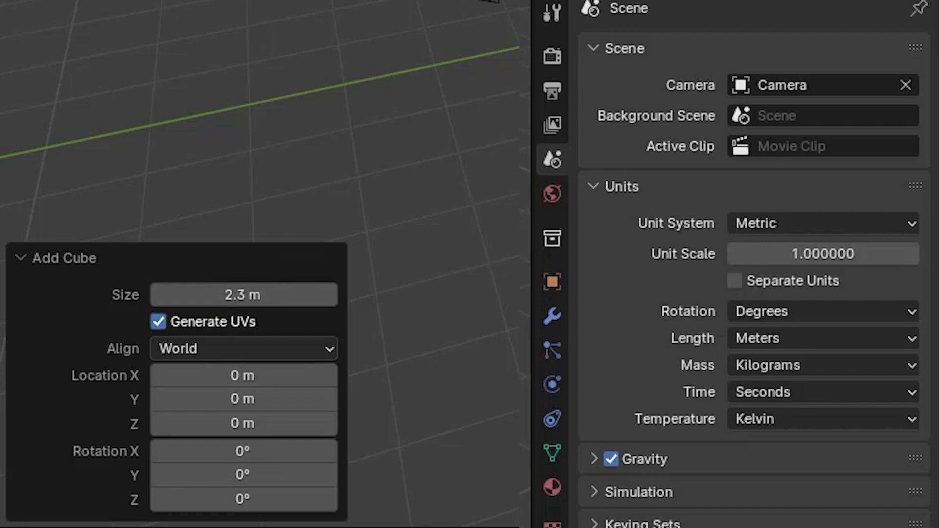
scroll(646, 332, "up", 1)
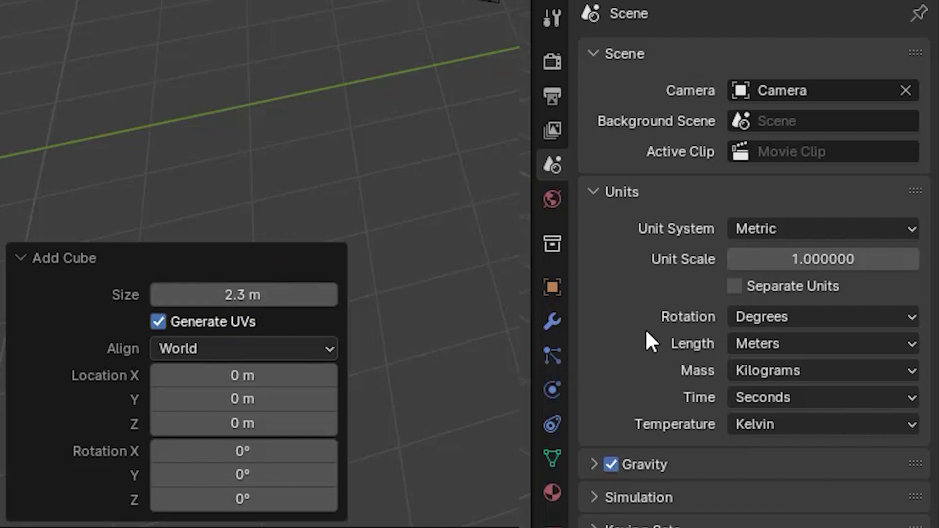
left_click(730, 286)
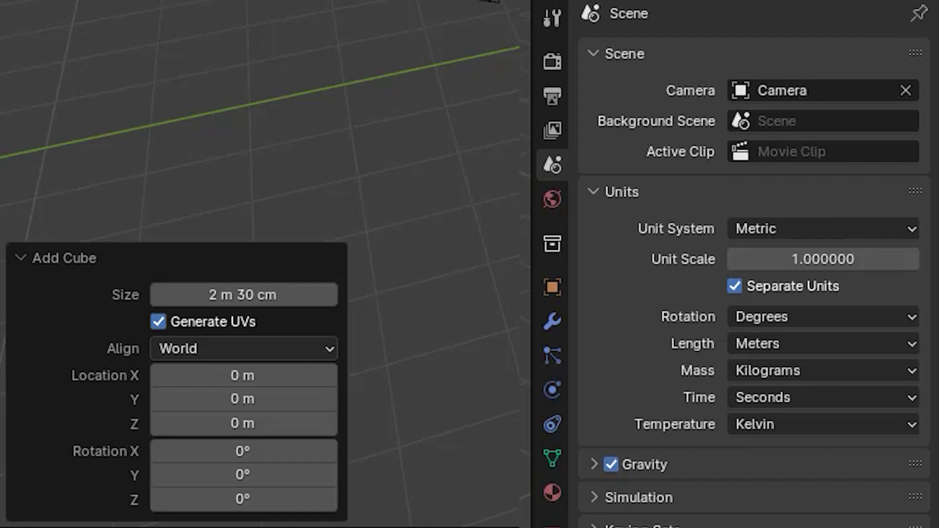
Delete the test cube and switch the Unit System to Imperial
key("x")
left_click(491, 295)
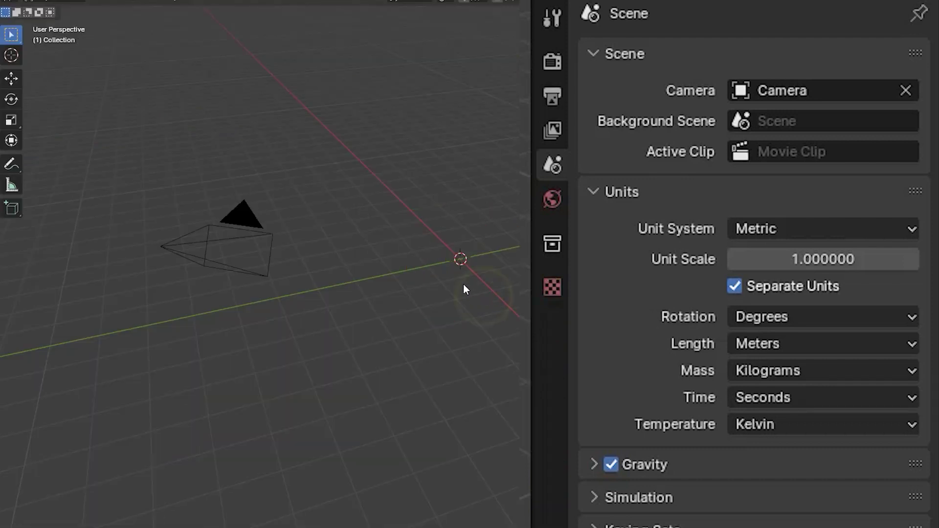
left_click(911, 228)
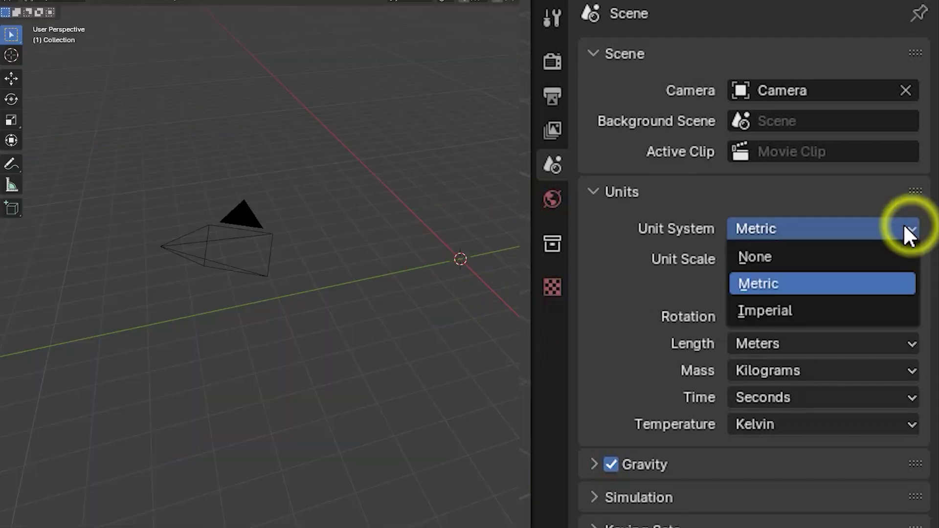
left_click(776, 311)
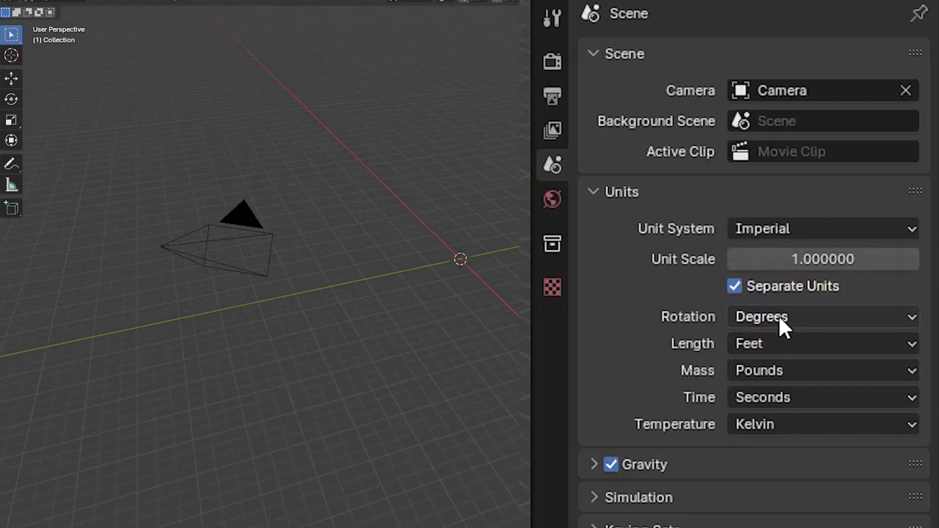
Add a 2.5-foot cube and enable Separate Units so it shows 2' 6"
left_click(151, 2)
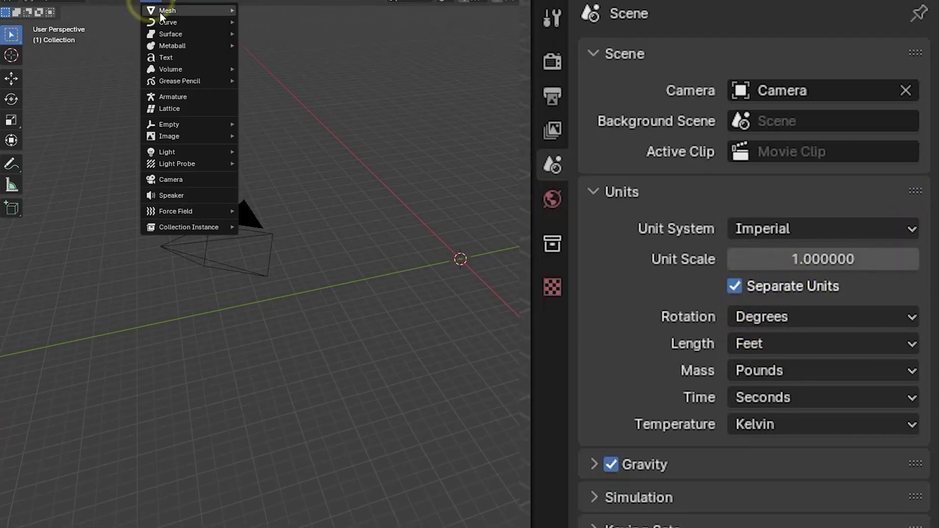
mouse_move(166, 9)
left_click(269, 20)
type("2.5")
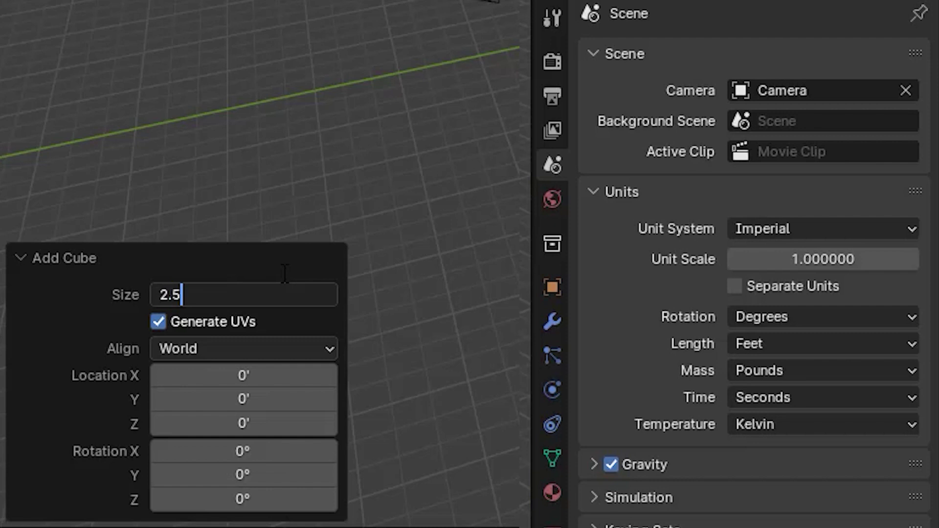
key("Return")
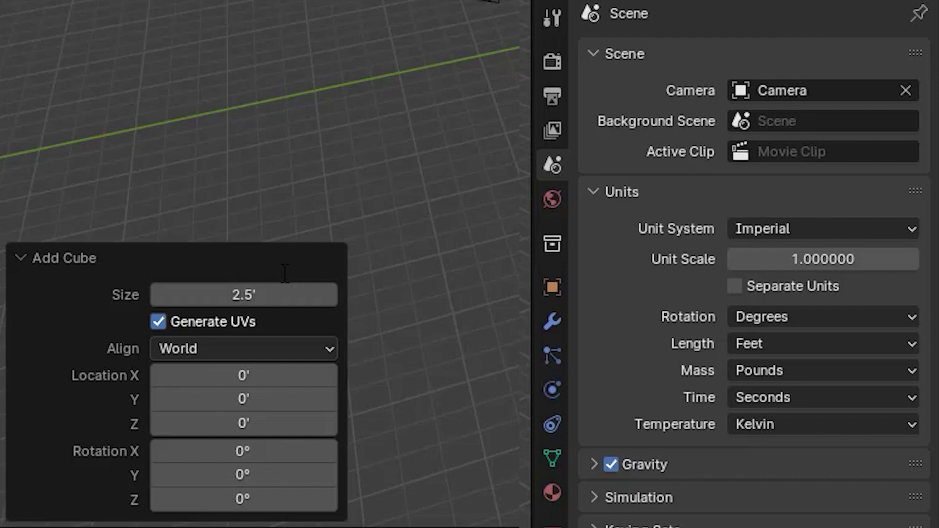
left_click(733, 285)
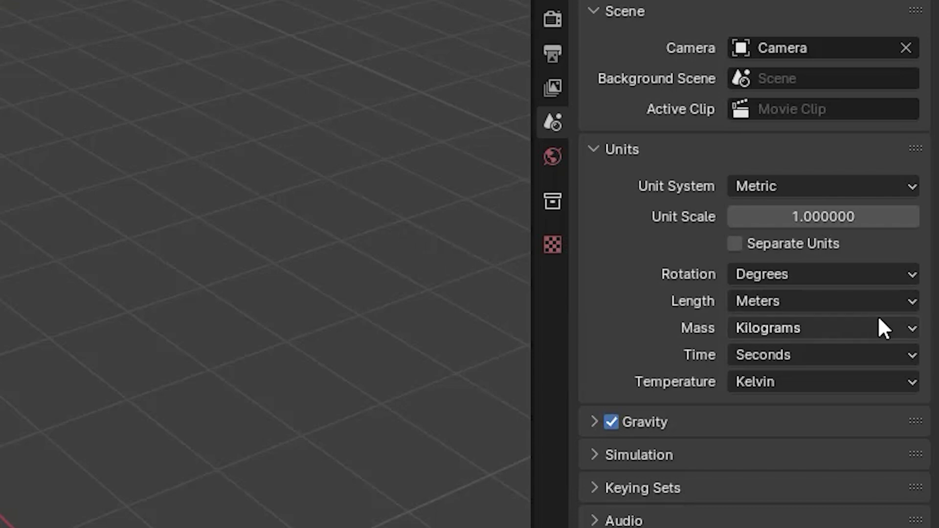
Set the length unit to Millimeters and the Unit Scale to 0.001
left_click(911, 301)
left_click(787, 439)
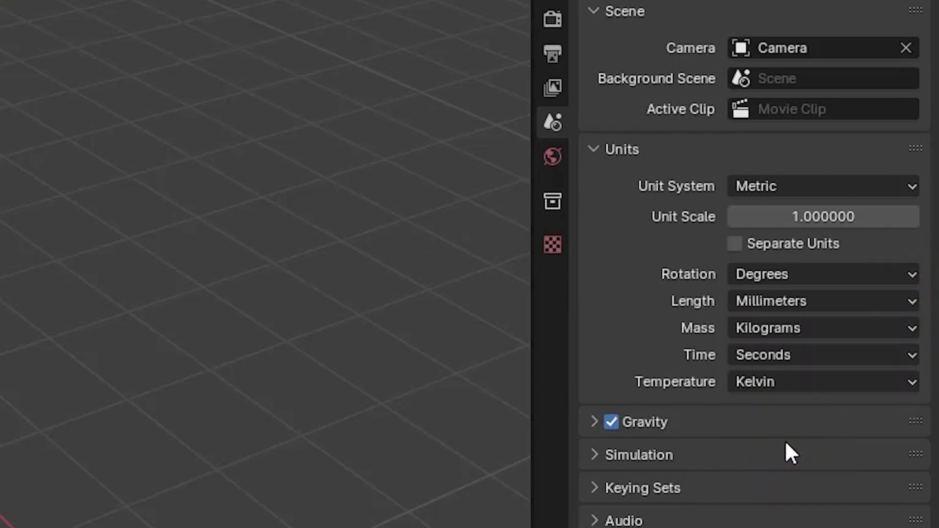
left_click(822, 216)
type("0.001")
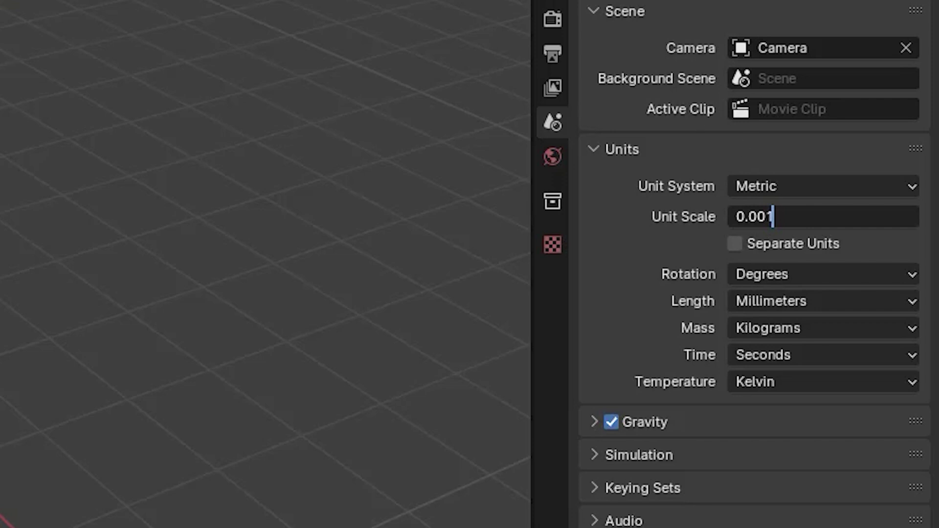
Add a test cube to check the 0.001 unit scale
left_click(155, 8)
mouse_move(166, 22)
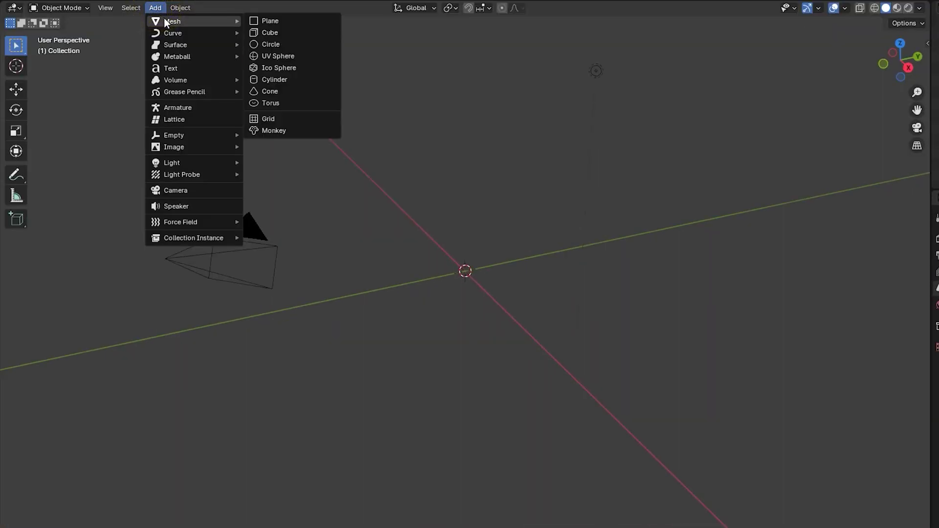
left_click(268, 33)
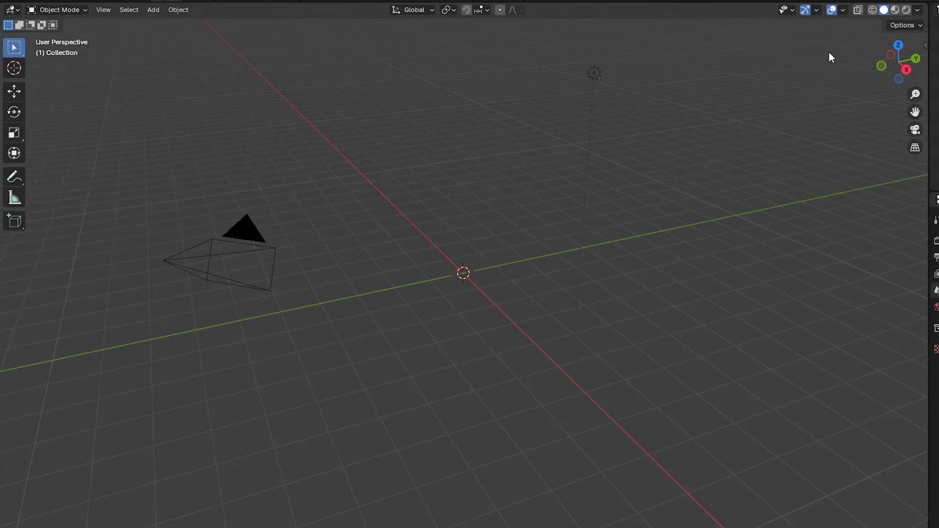
Set the viewport overlay Grid Scale to 0.001
left_click(843, 11)
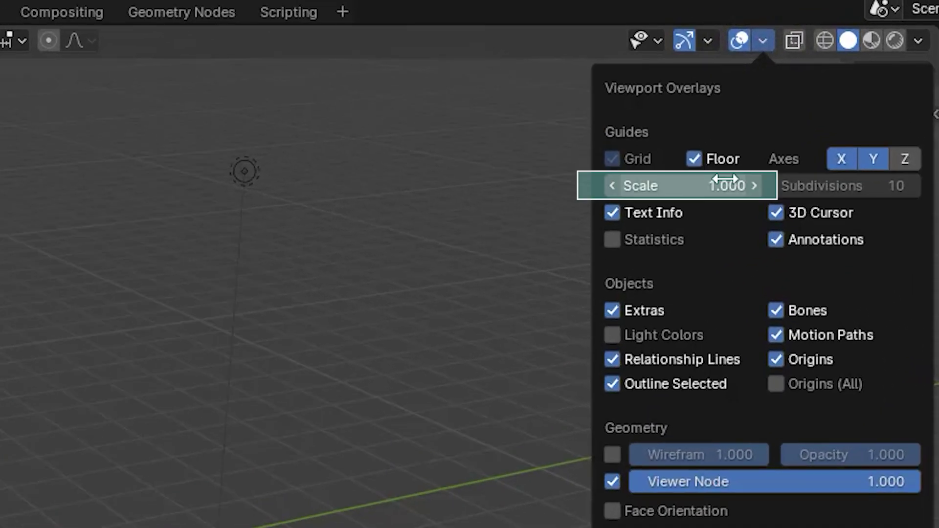
left_click(724, 182)
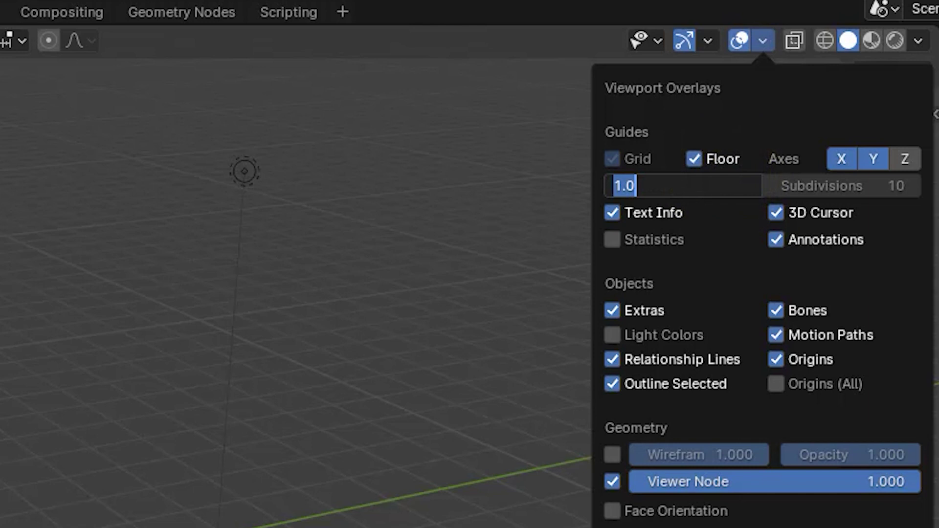
type("0.00")
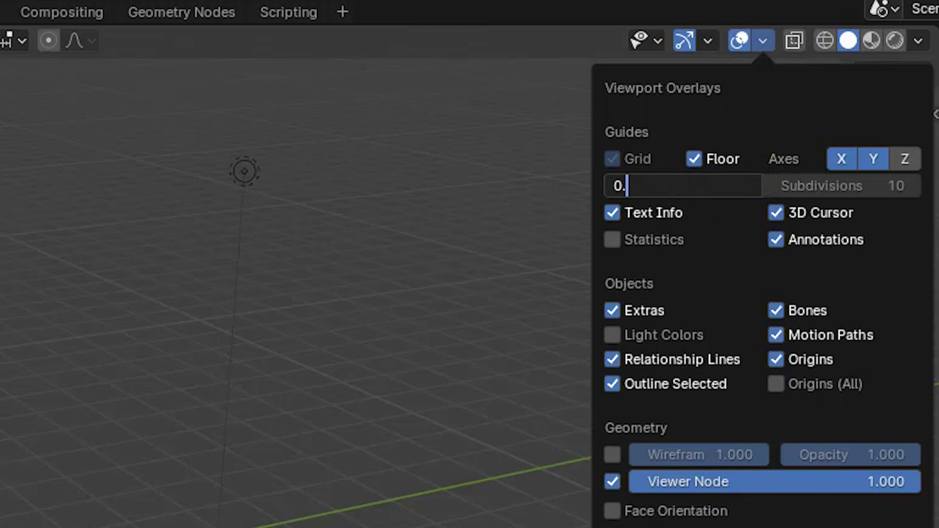
type("1")
key("Return")
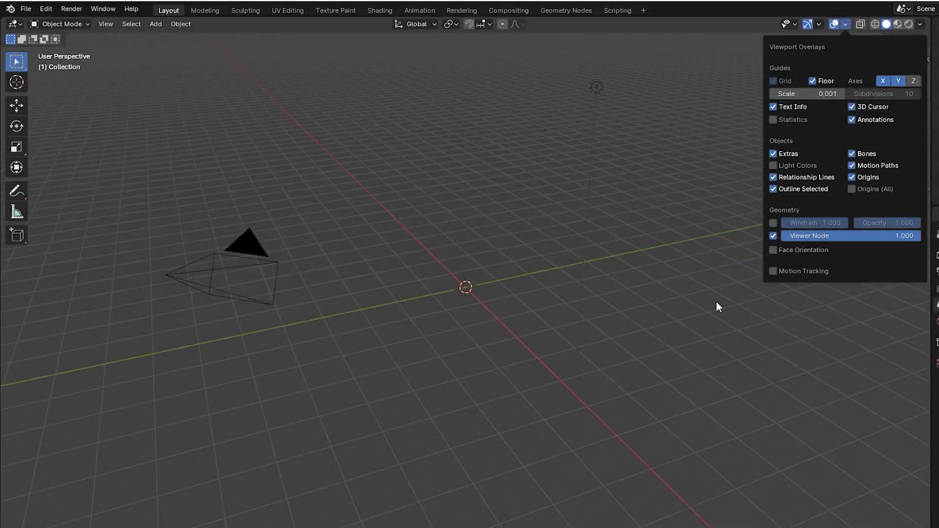
left_click(707, 307)
Switch to top orthographic view and zoom in on the millimetre grid
middle_click_drag(706, 306, 685, 357)
key("KP_7")
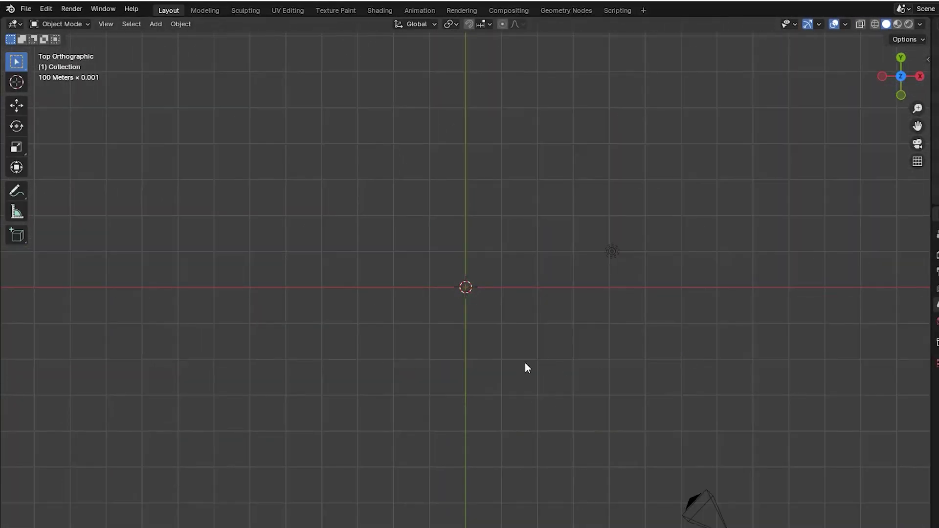
scroll(509, 345, "up", 6)
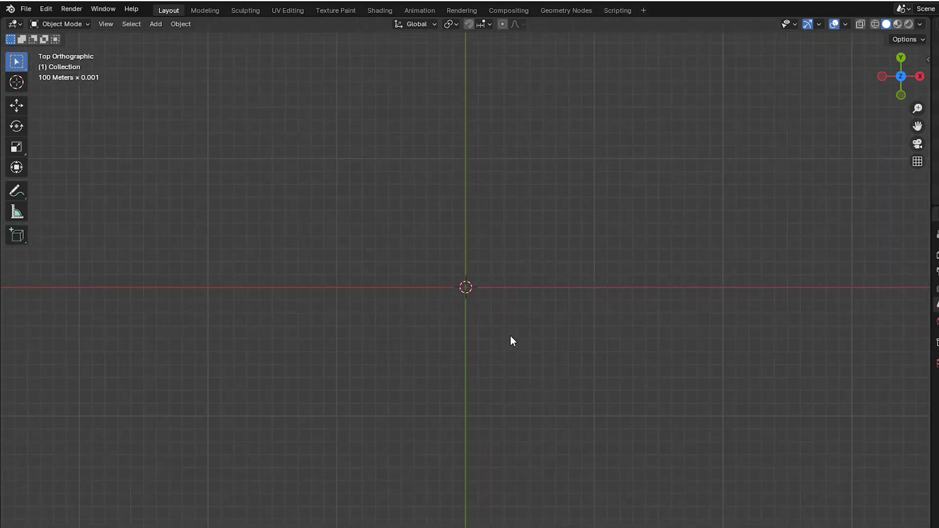